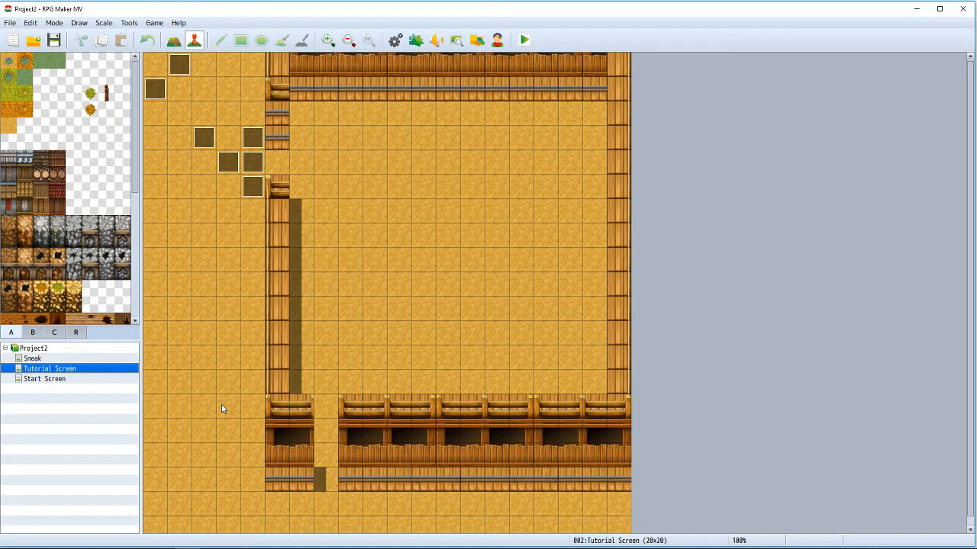
Step: Switch to Chrome and review the Western RPG and Eastern RPG articles on TV Tropes
{"action": "mouse_move", "coordinate": [112, 546]}
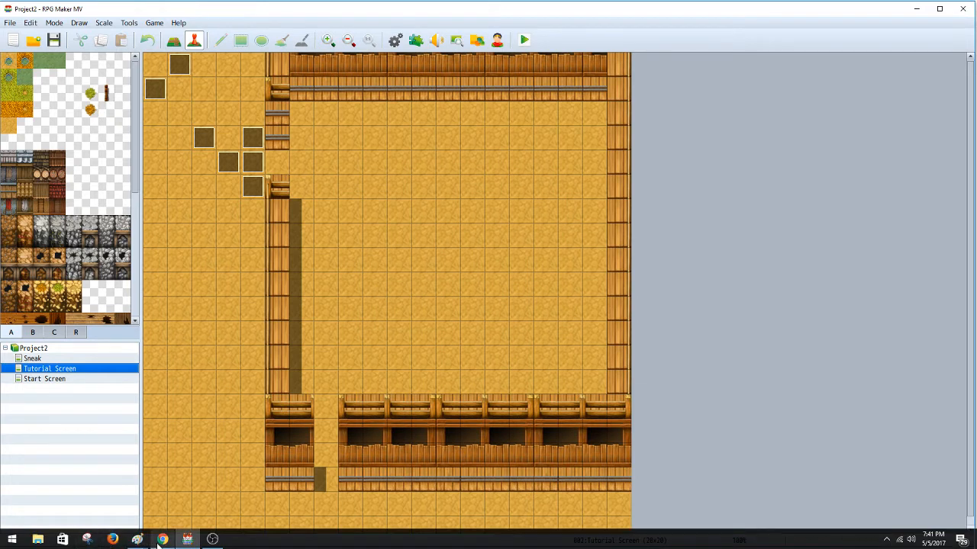
{"action": "mouse_move", "coordinate": [158, 541]}
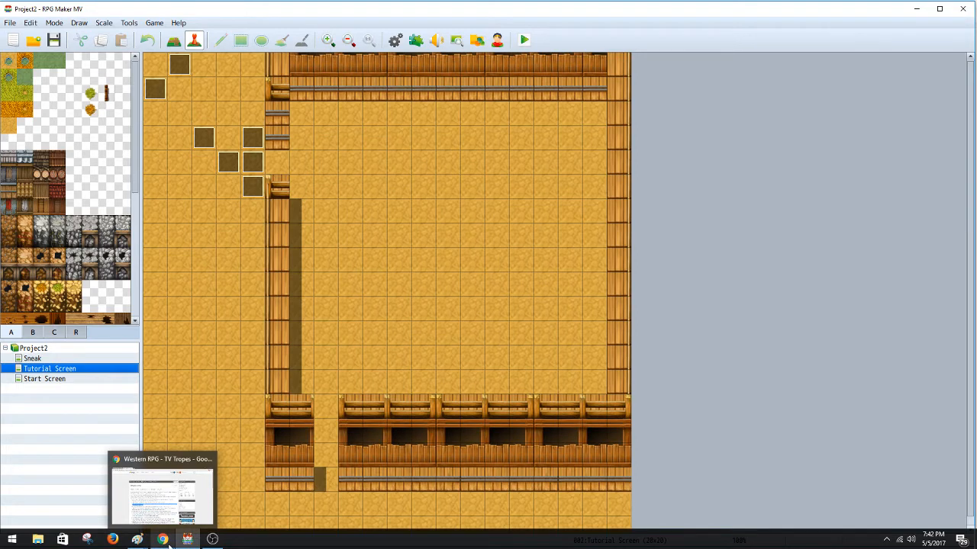
{"action": "left_click", "coordinate": [169, 542]}
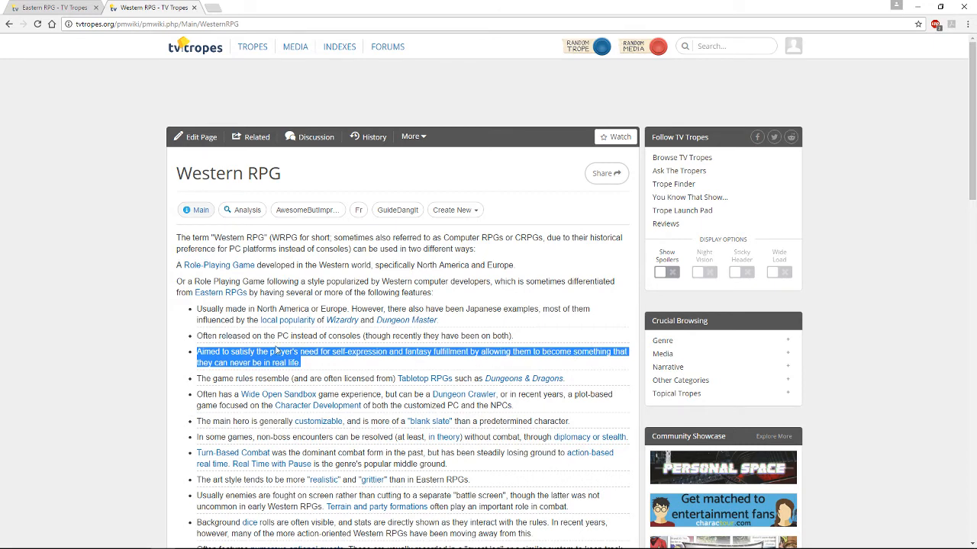
{"action": "left_click", "coordinate": [59, 6]}
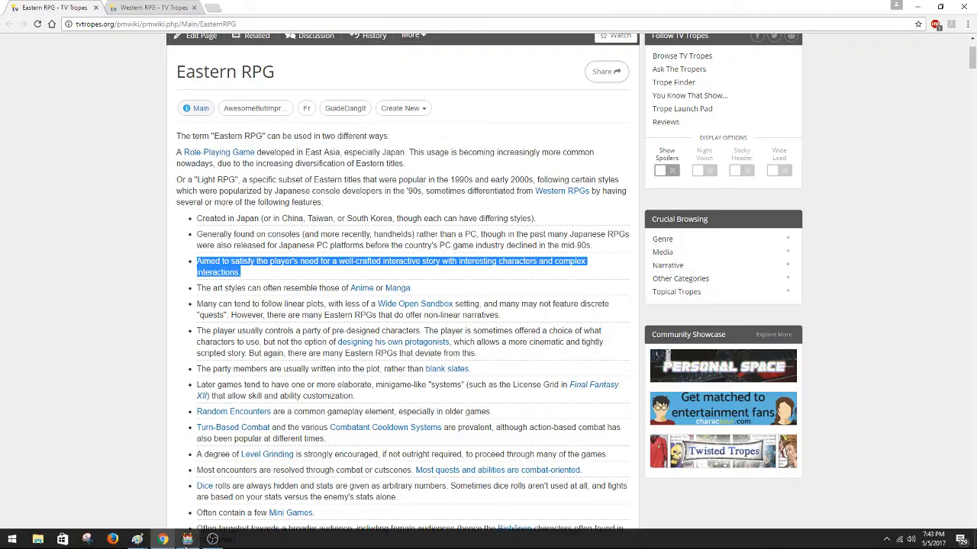
Step: Switch back to RPG Maker MV, examine the Character class settings in the database, and close it without saving
{"action": "left_click", "coordinate": [187, 540]}
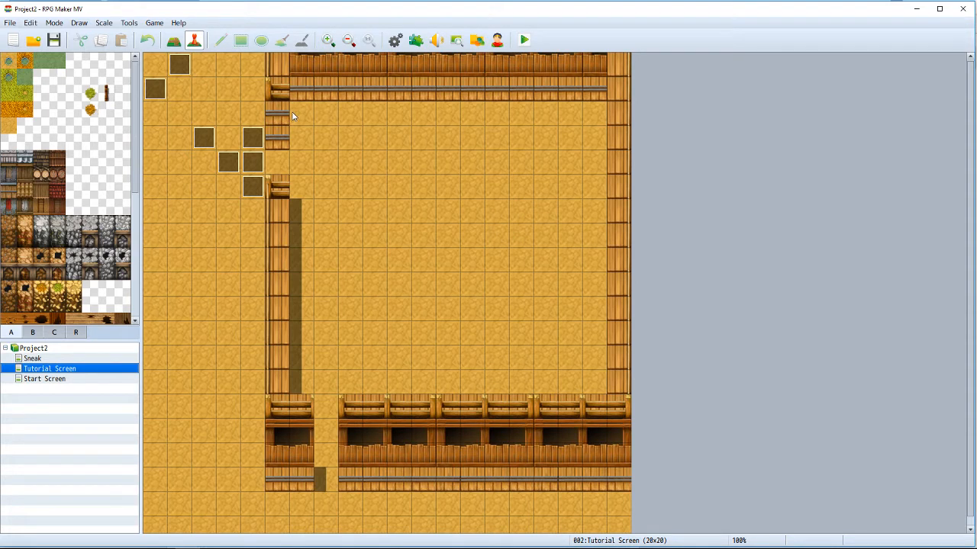
{"action": "left_click", "coordinate": [396, 40]}
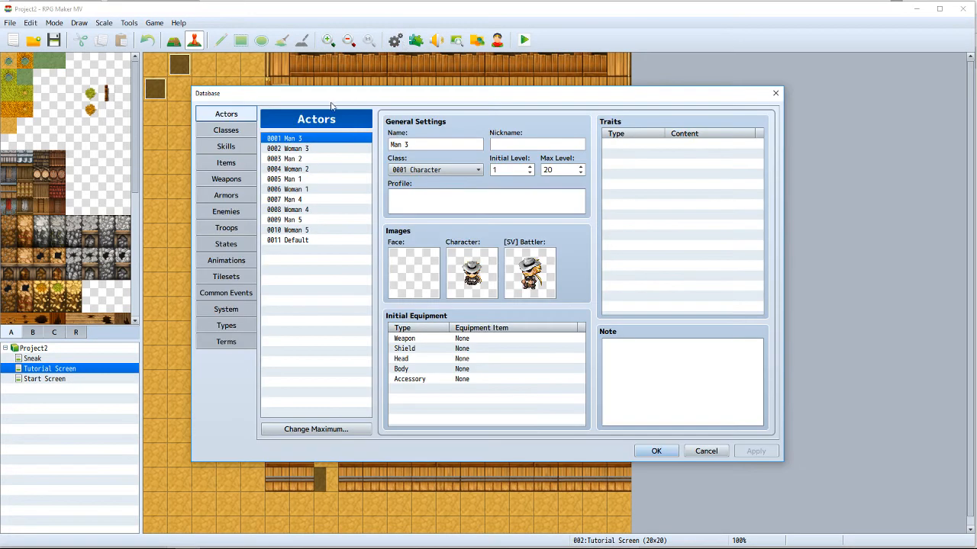
{"action": "left_click", "coordinate": [252, 130]}
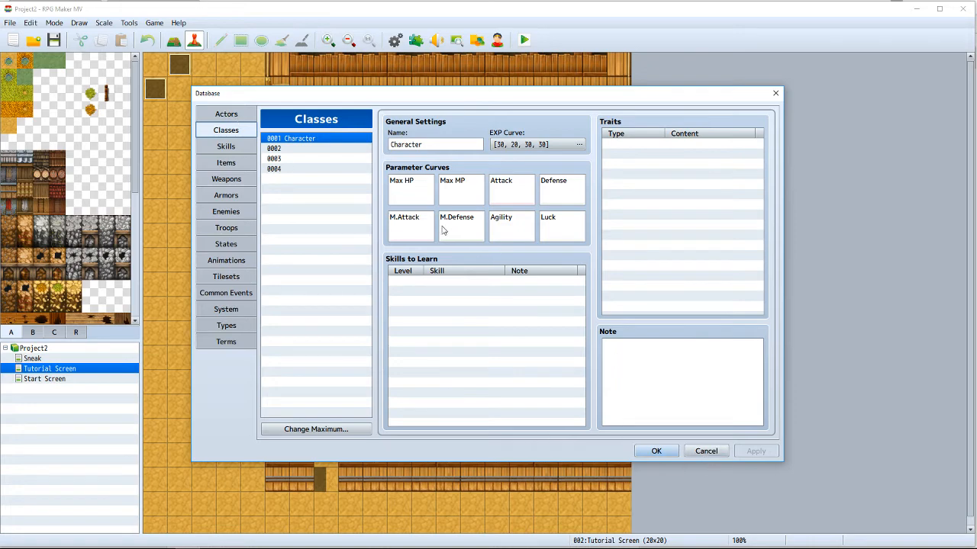
{"action": "left_click", "coordinate": [707, 451]}
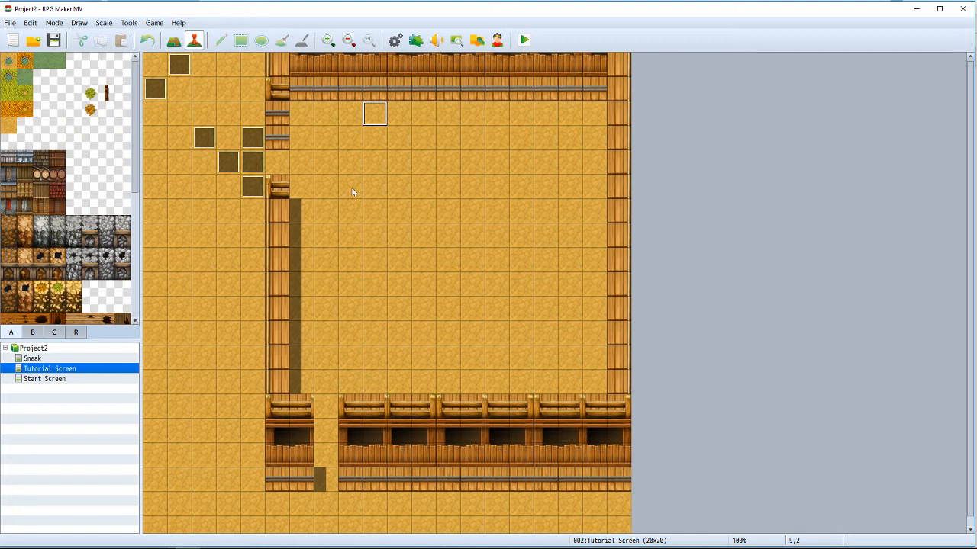
Step: Start a new event at tile 11,2 on the Tutorial Screen map and open the variable list for a Control Variables command
{"action": "left_click", "coordinate": [382, 183]}
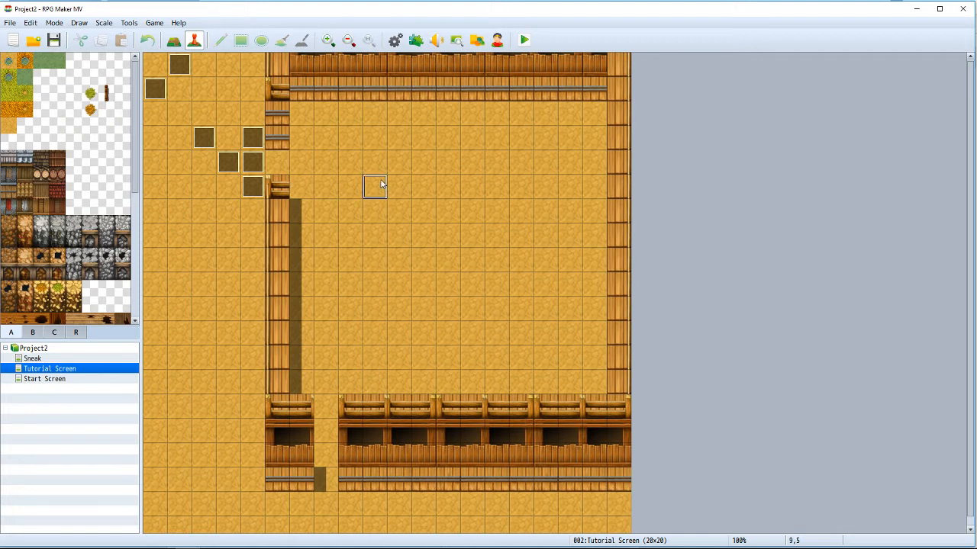
{"action": "left_click", "coordinate": [374, 120]}
{"action": "left_click", "coordinate": [376, 265]}
{"action": "left_click", "coordinate": [477, 239]}
{"action": "left_click", "coordinate": [421, 121]}
{"action": "double_click", "coordinate": [422, 121]}
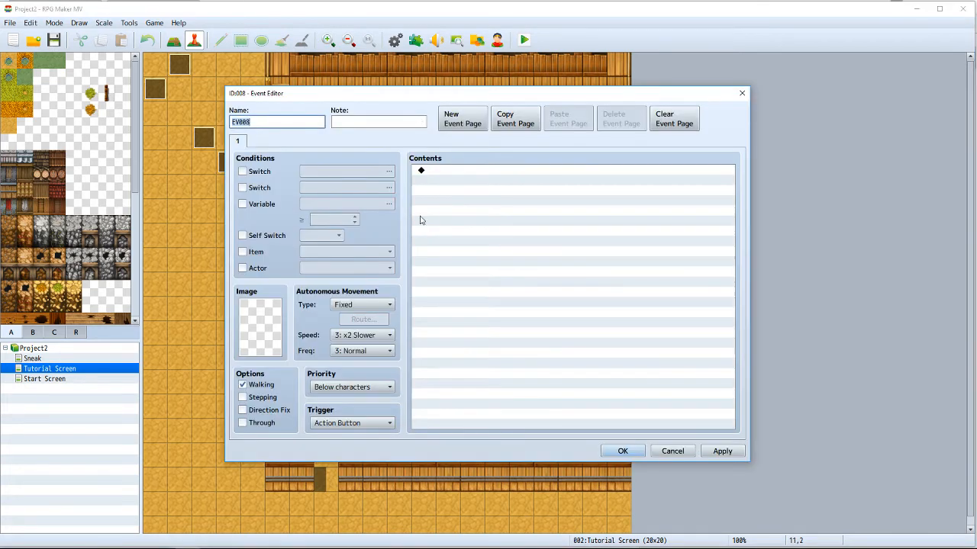
{"action": "right_click", "coordinate": [431, 175]}
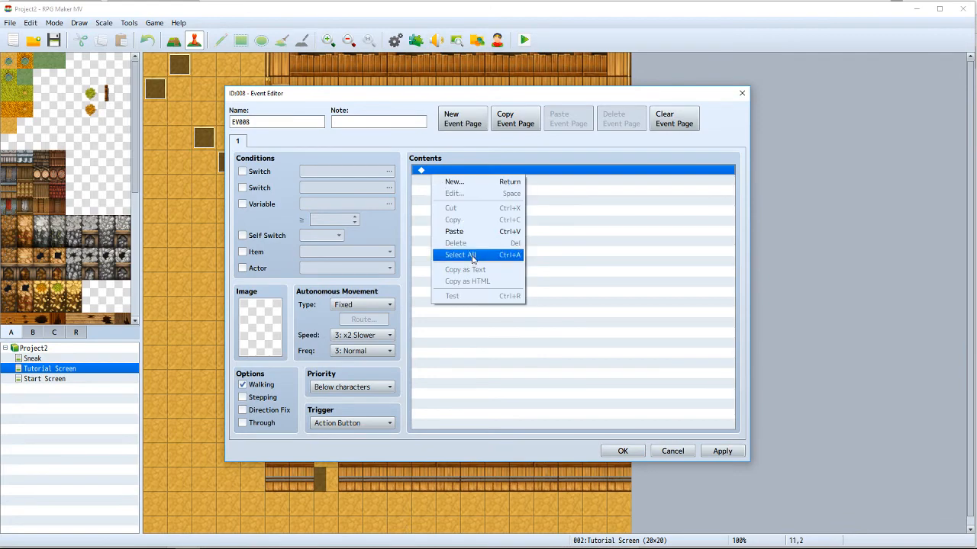
{"action": "left_click", "coordinate": [460, 181]}
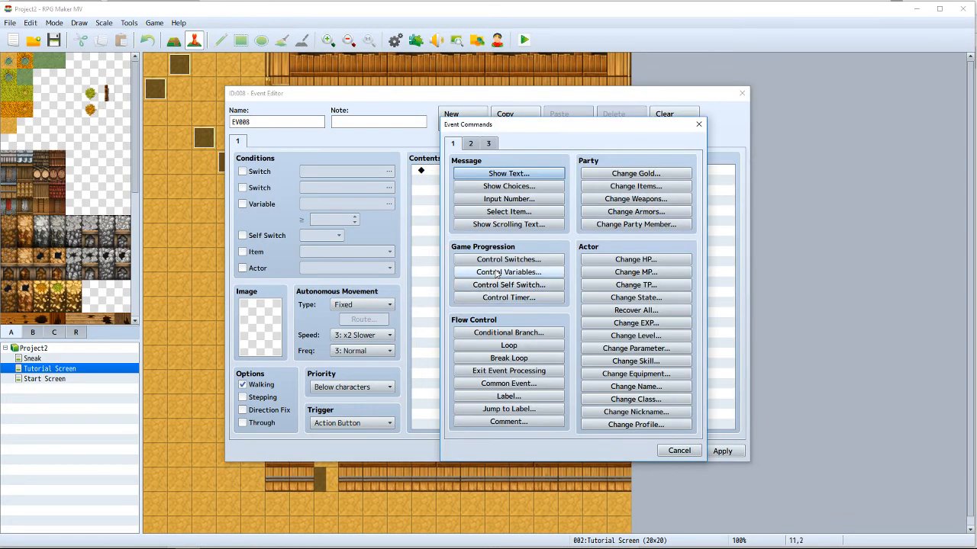
{"action": "left_click", "coordinate": [497, 273]}
{"action": "left_click", "coordinate": [594, 223]}
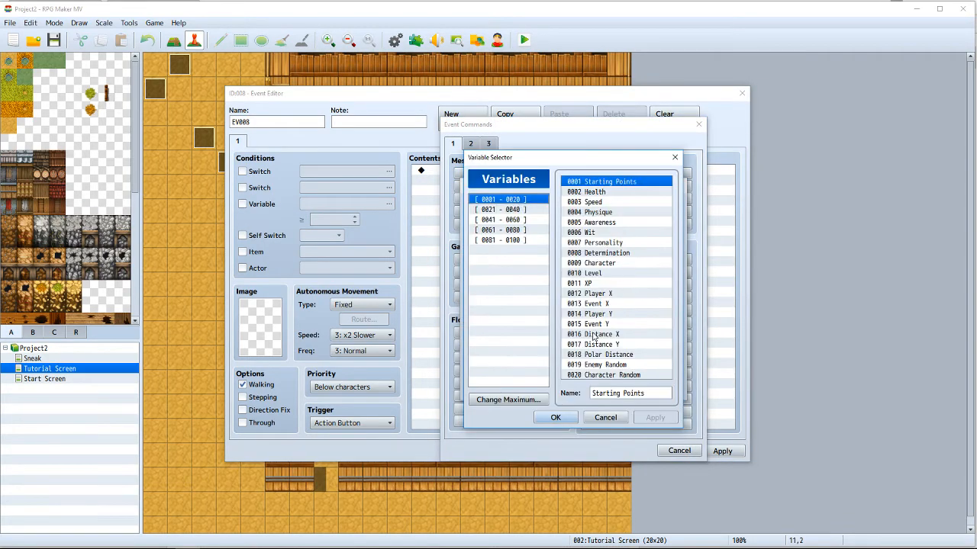
Step: Look through the game's variable groups from 0001 to 0100 in the variable selector
{"action": "left_click", "coordinate": [518, 210]}
{"action": "left_click", "coordinate": [518, 220]}
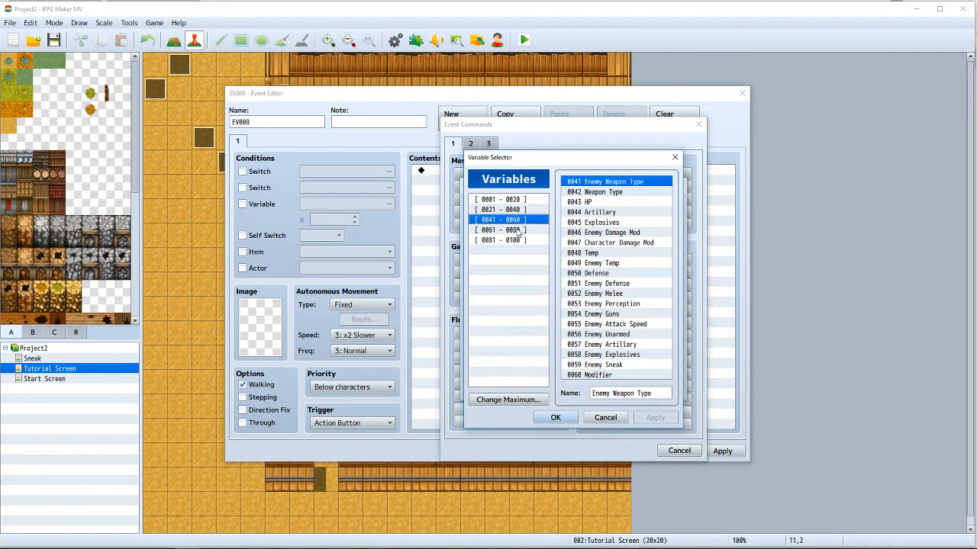
{"action": "left_click", "coordinate": [518, 230]}
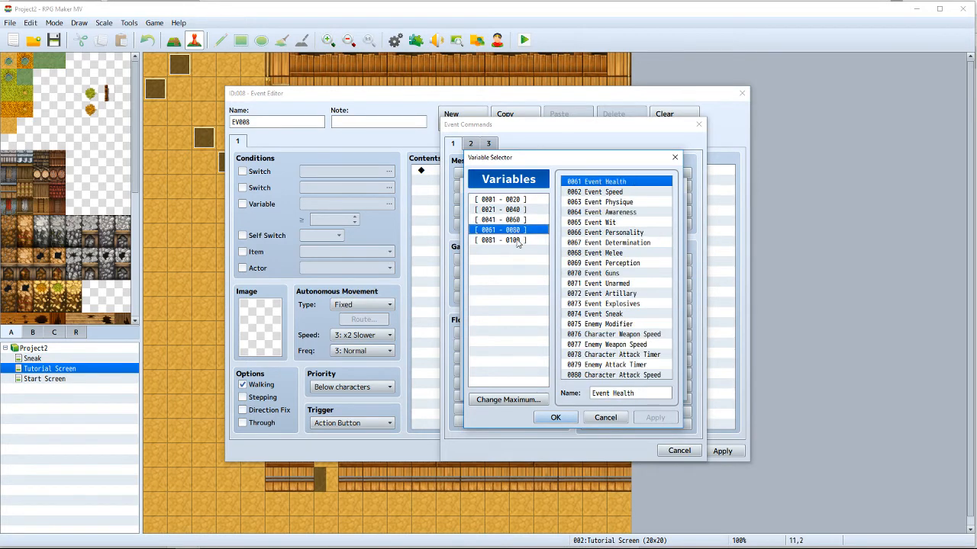
{"action": "left_click", "coordinate": [517, 241]}
{"action": "left_click", "coordinate": [515, 200]}
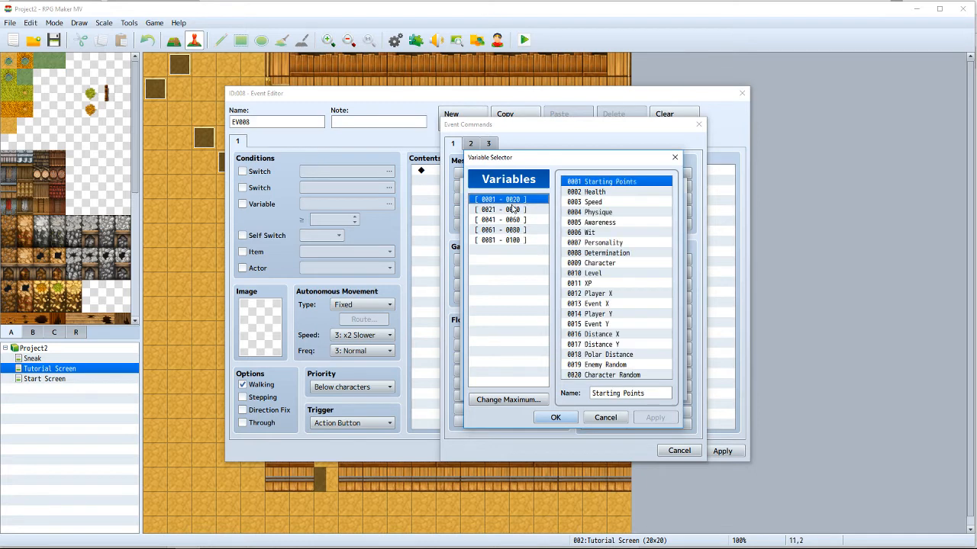
{"action": "left_click", "coordinate": [513, 209]}
{"action": "left_click", "coordinate": [513, 220]}
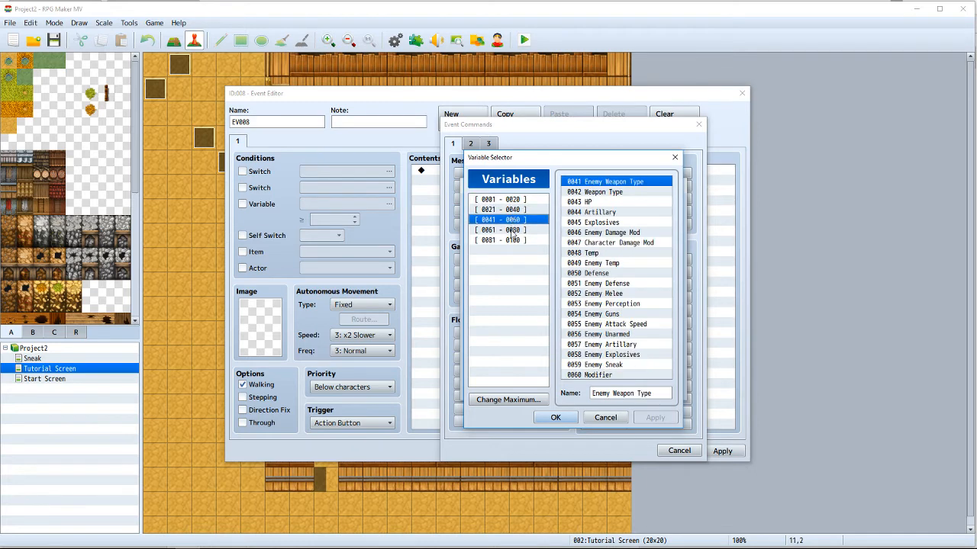
{"action": "left_click", "coordinate": [513, 230]}
{"action": "left_click", "coordinate": [515, 241]}
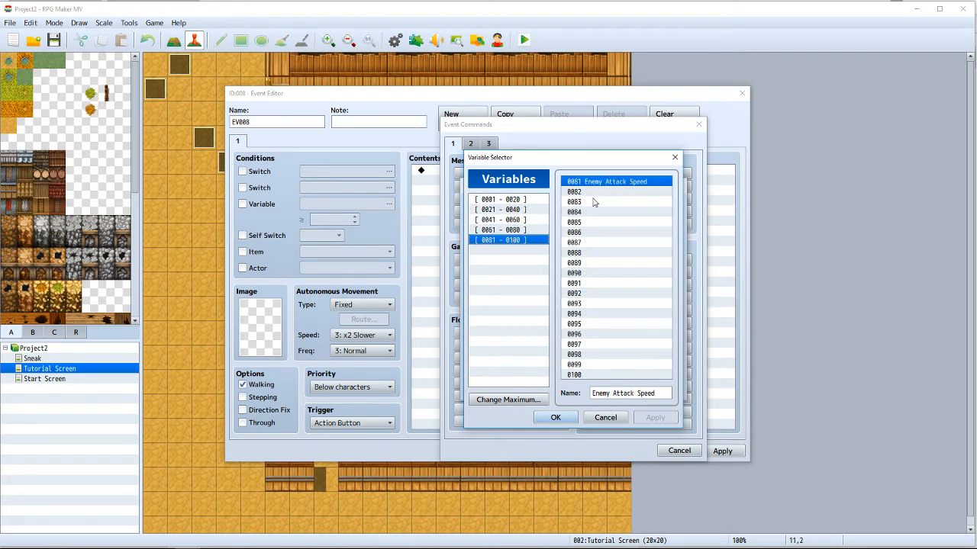
Step: Choose variable 0088, examine the Character game data options for the Player, and discard the new event
{"action": "left_click", "coordinate": [601, 252]}
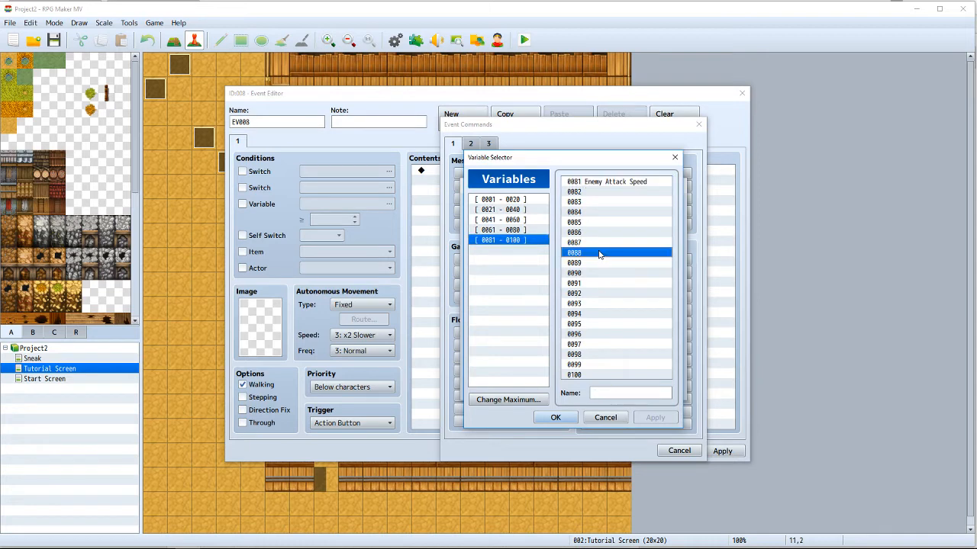
{"action": "double_click", "coordinate": [600, 254]}
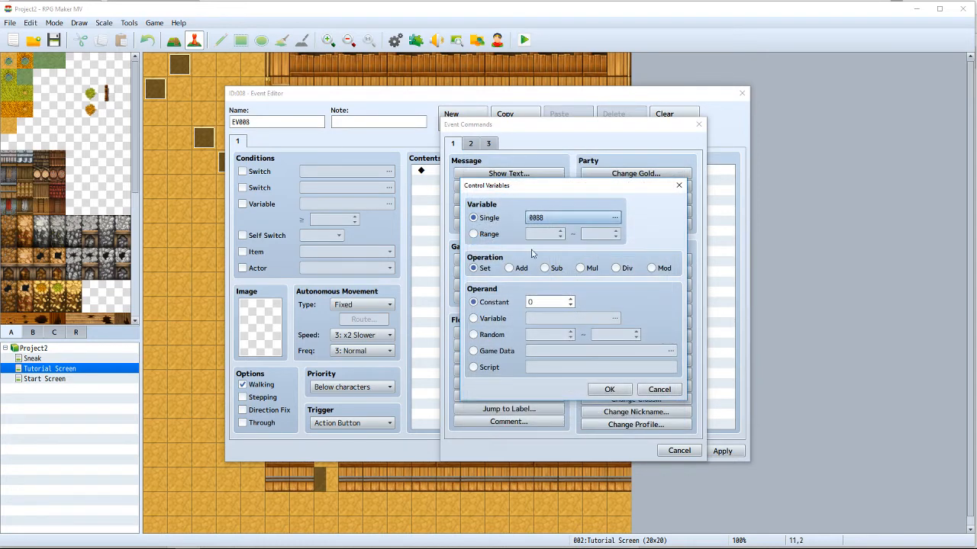
{"action": "left_click", "coordinate": [474, 350]}
{"action": "left_click", "coordinate": [563, 350]}
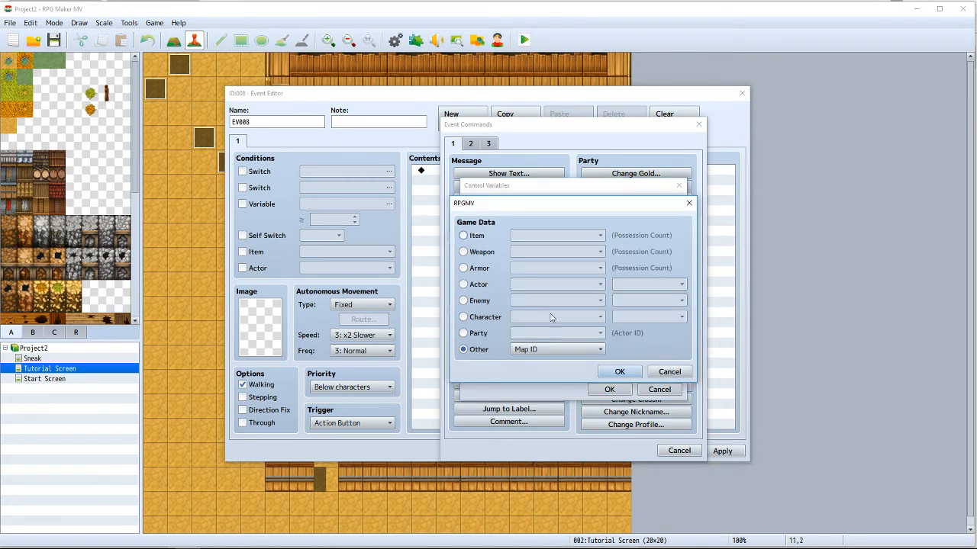
{"action": "left_click", "coordinate": [463, 316]}
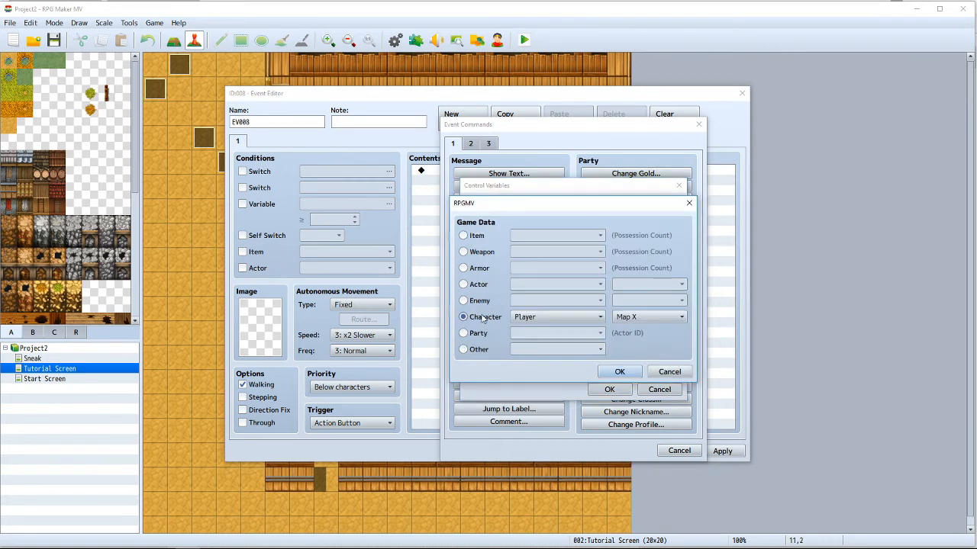
{"action": "left_click", "coordinate": [552, 319]}
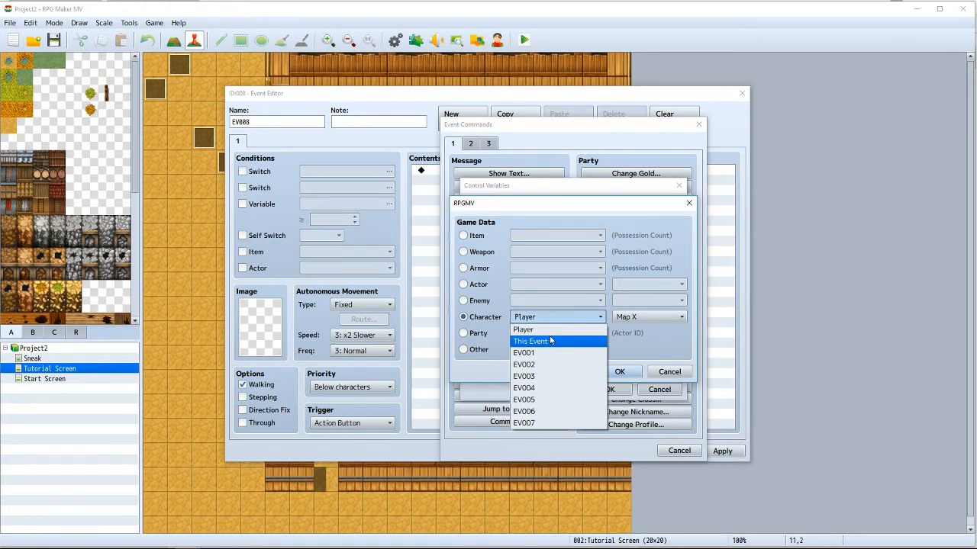
{"action": "left_click", "coordinate": [649, 316]}
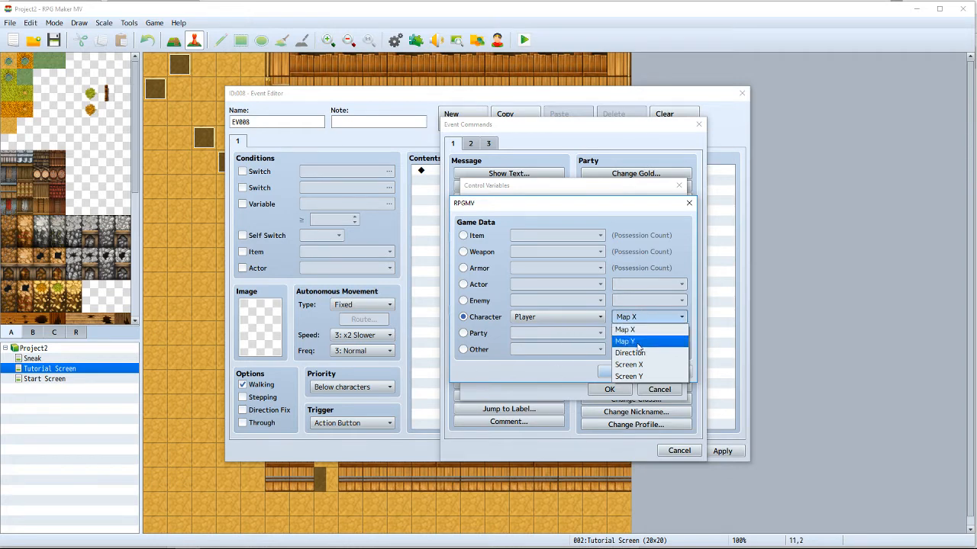
{"action": "left_click", "coordinate": [546, 363]}
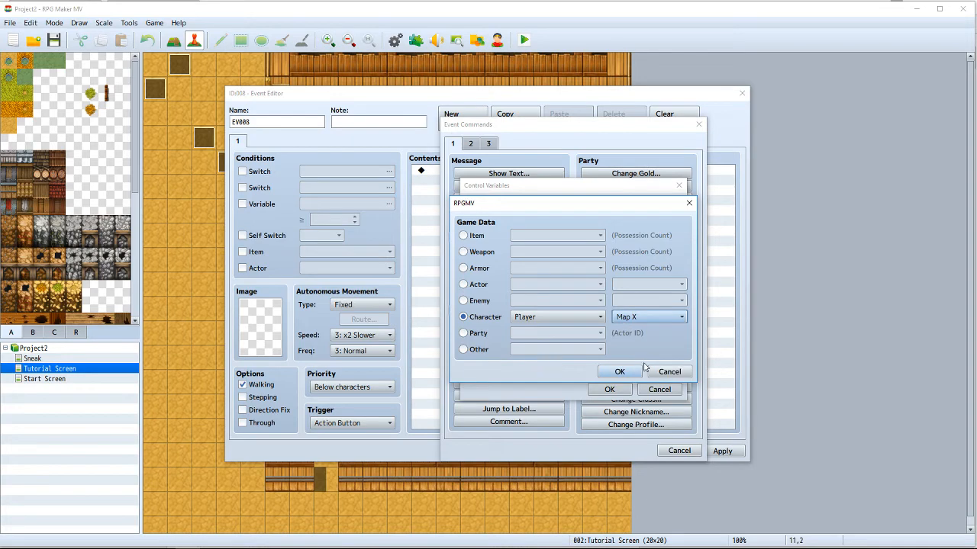
{"action": "left_click", "coordinate": [661, 372]}
{"action": "left_click", "coordinate": [659, 389]}
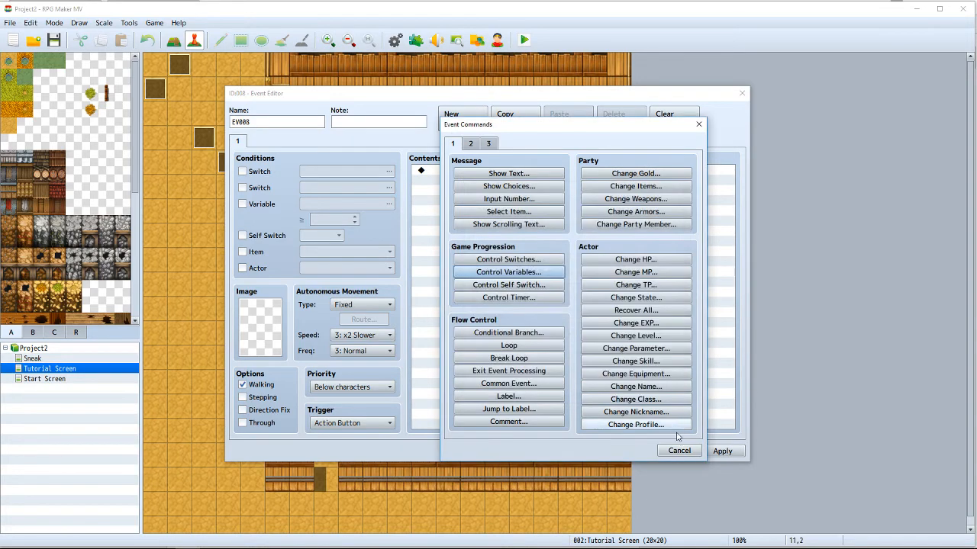
{"action": "left_click", "coordinate": [679, 451]}
{"action": "left_click", "coordinate": [672, 451]}
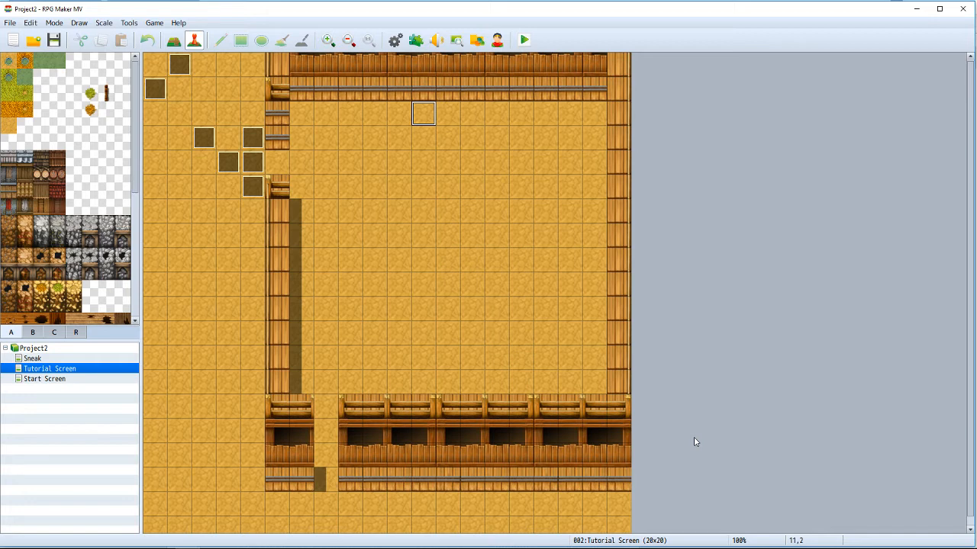
Step: Switch to Paint and examine the right triangle in pythag.png and the distance example in coordinate.png
{"action": "mouse_move", "coordinate": [114, 543]}
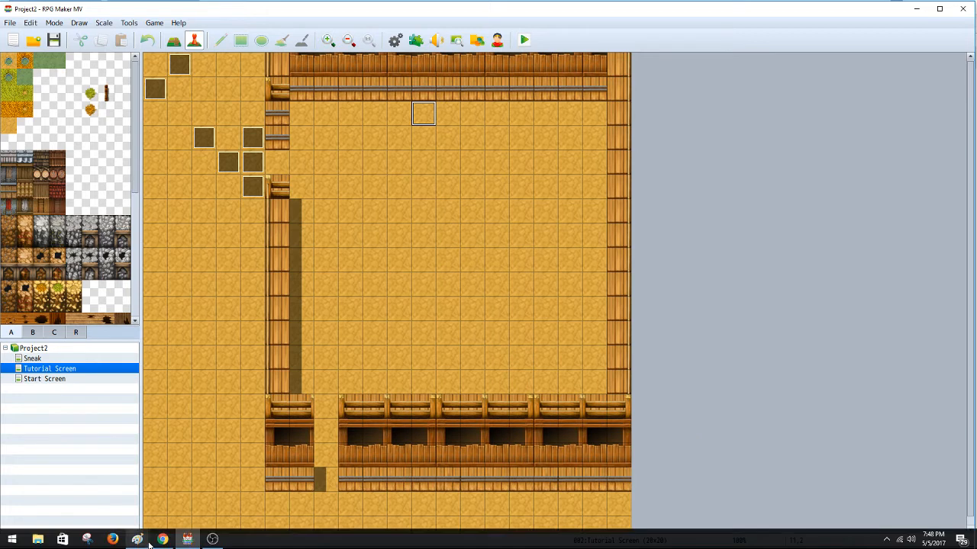
{"action": "mouse_move", "coordinate": [145, 544]}
{"action": "left_click", "coordinate": [219, 508]}
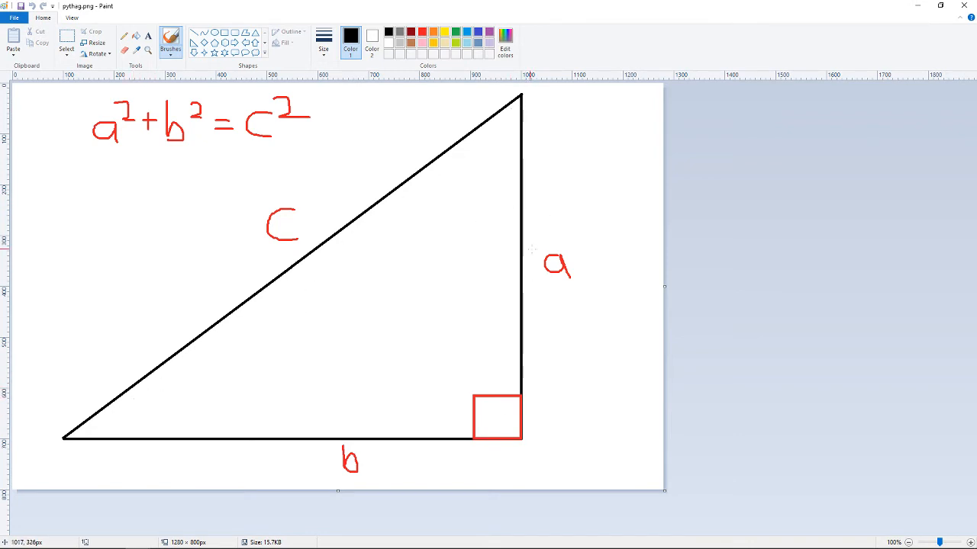
{"action": "left_click", "coordinate": [123, 36]}
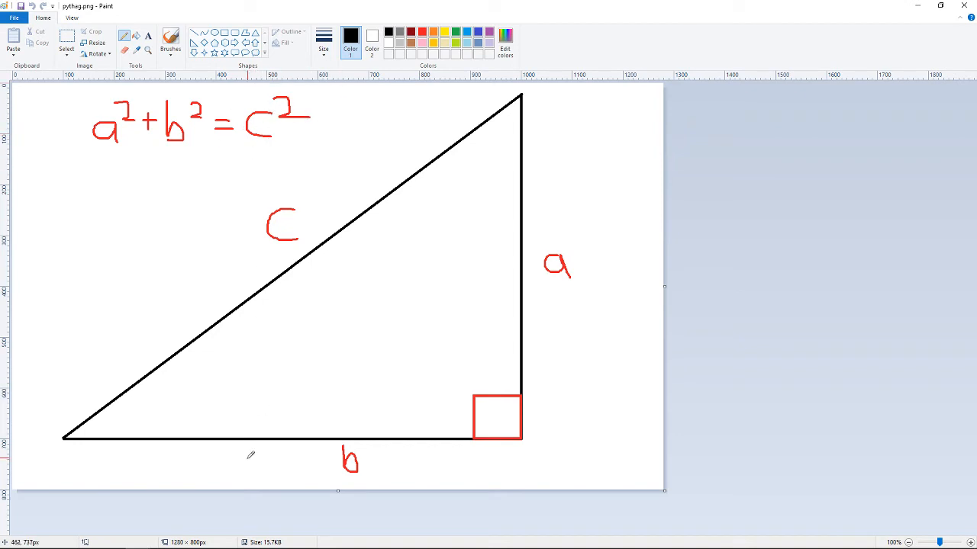
{"action": "mouse_move", "coordinate": [218, 544]}
{"action": "mouse_move", "coordinate": [141, 542]}
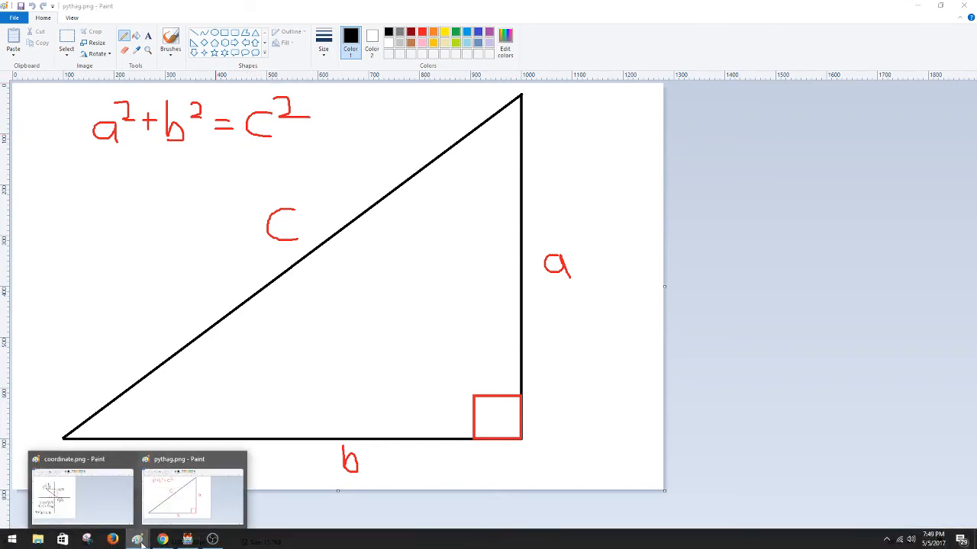
{"action": "left_click", "coordinate": [114, 518]}
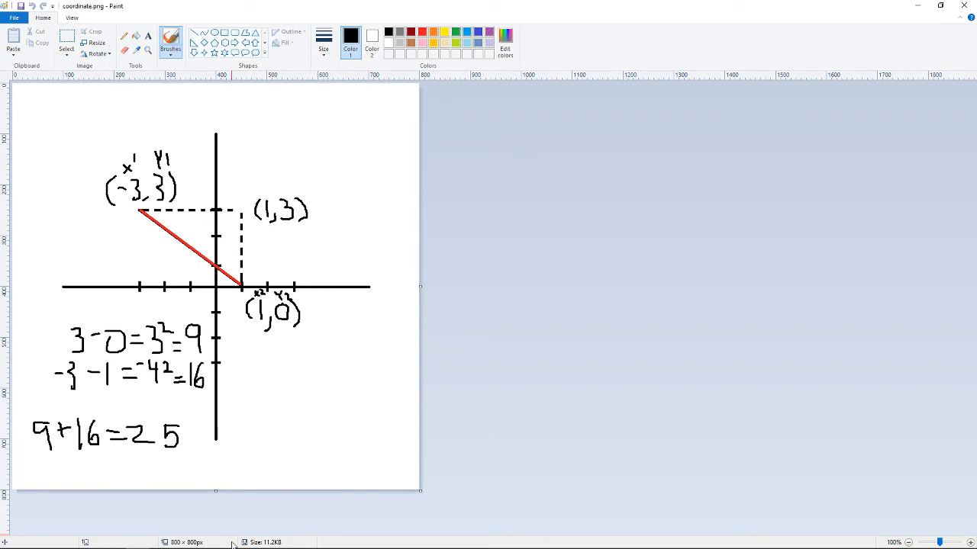
Step: Switch back to RPG Maker MV and open the Distance common event in the database to examine its contents
{"action": "left_click", "coordinate": [188, 542]}
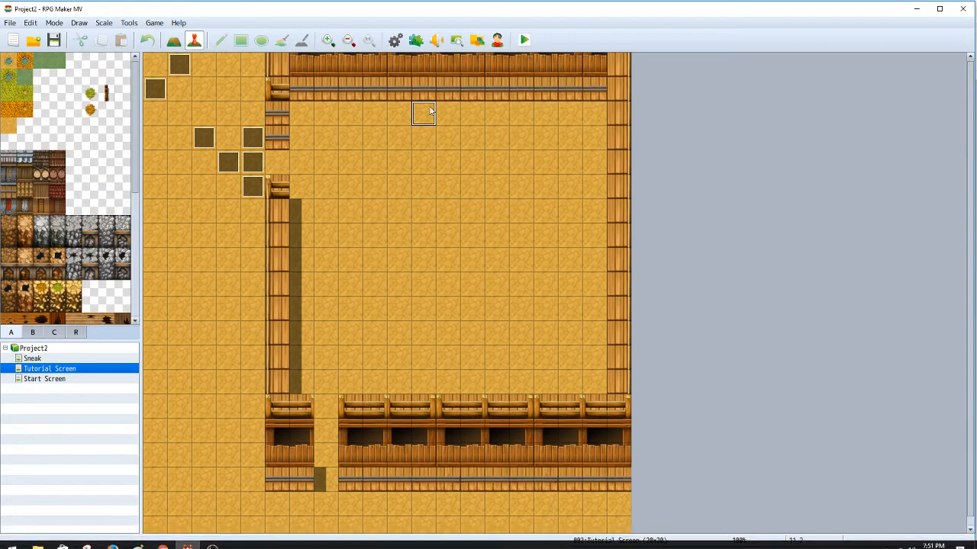
{"action": "left_click", "coordinate": [394, 39]}
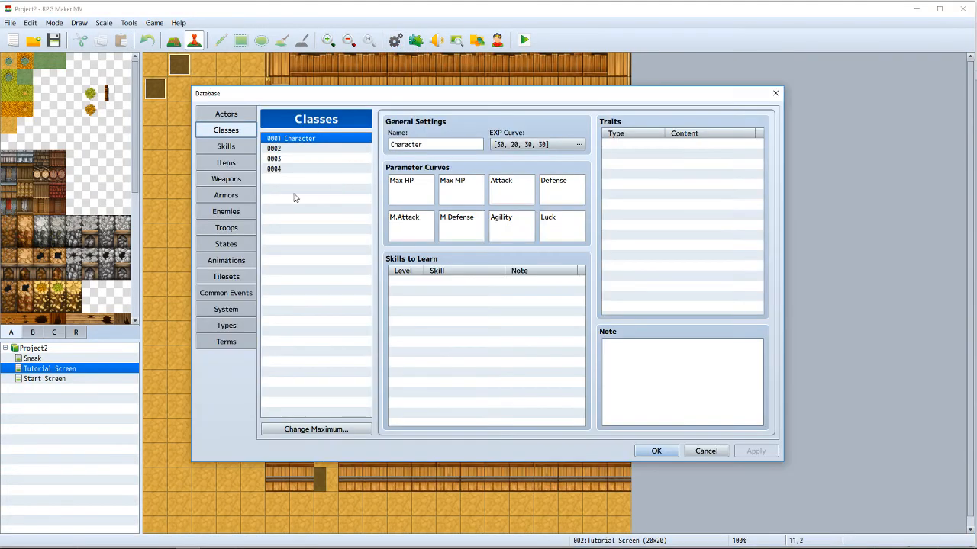
{"action": "left_click", "coordinate": [227, 293]}
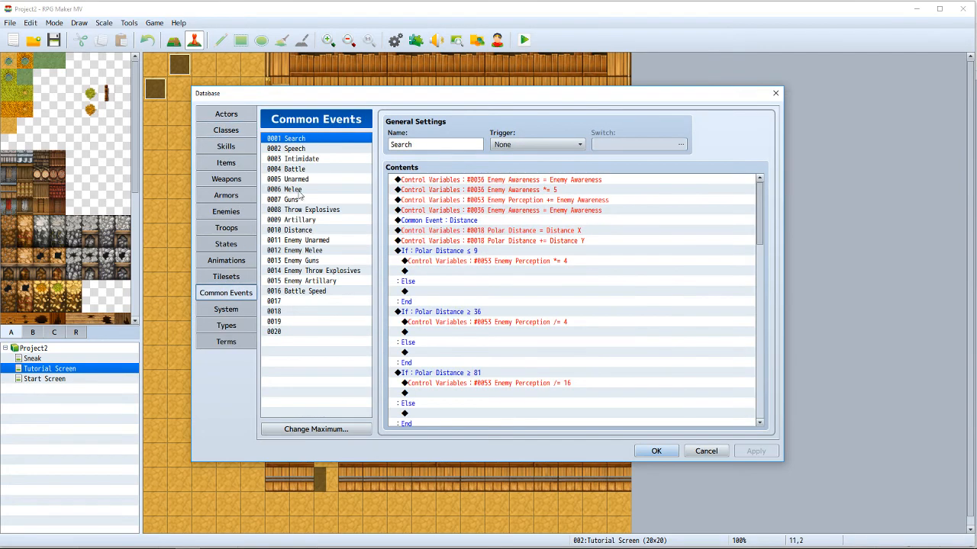
{"action": "left_click", "coordinate": [316, 230]}
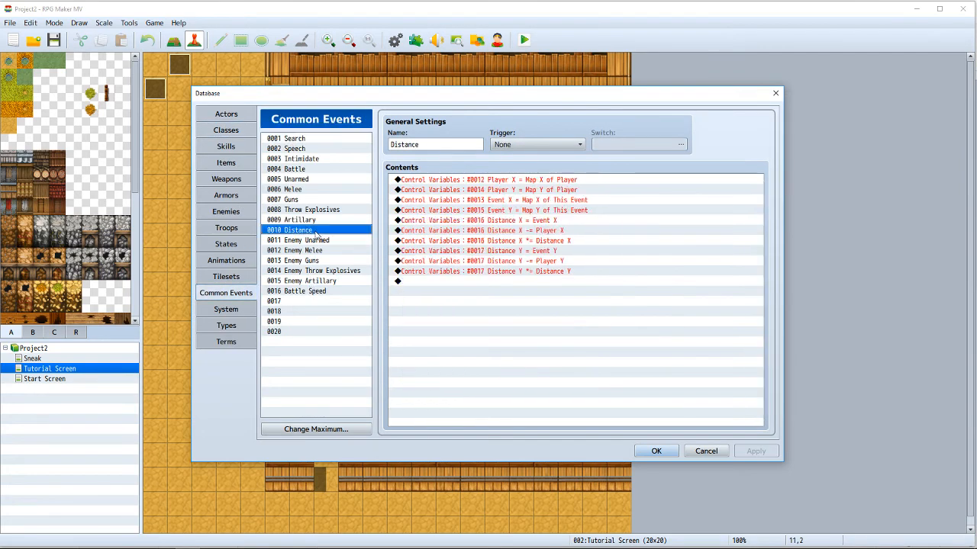
Step: Examine the Distance event's Control Variables commands for the player and event positions and the X and Y distances, and close the database
{"action": "left_click", "coordinate": [509, 182]}
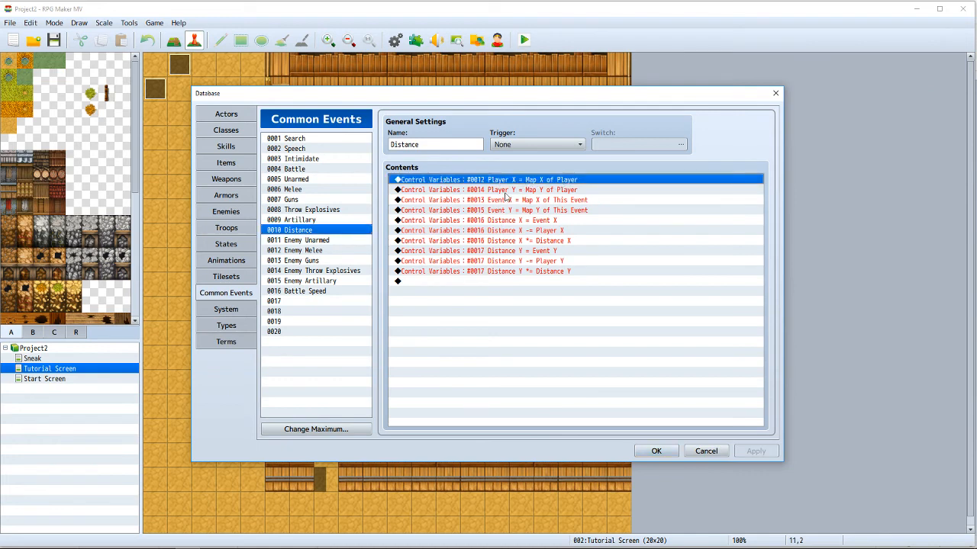
{"action": "left_click", "coordinate": [504, 191]}
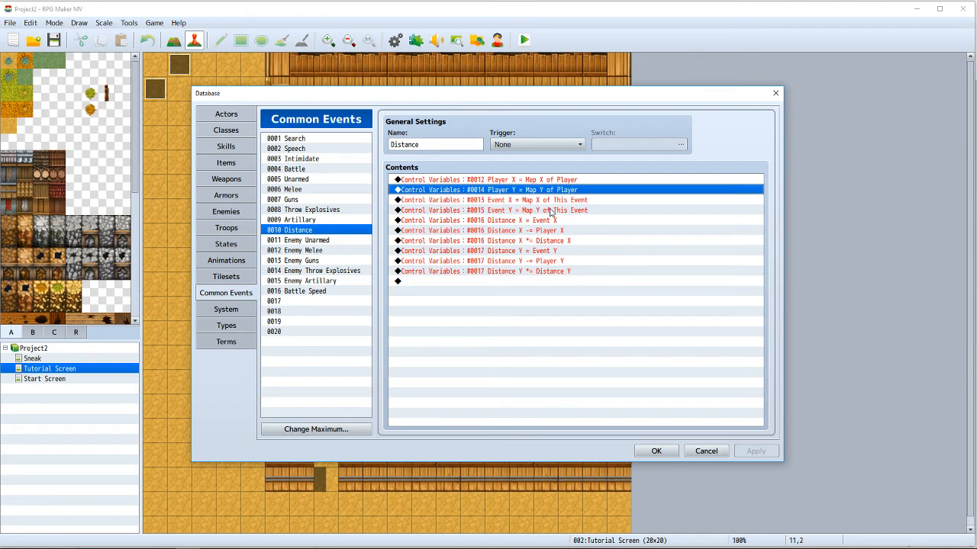
{"action": "left_click", "coordinate": [519, 222]}
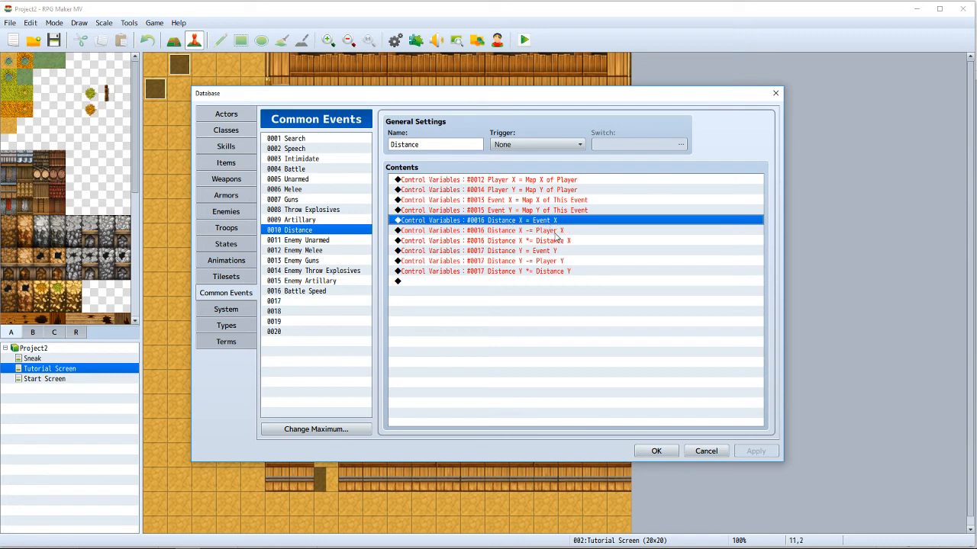
{"action": "left_click", "coordinate": [516, 241]}
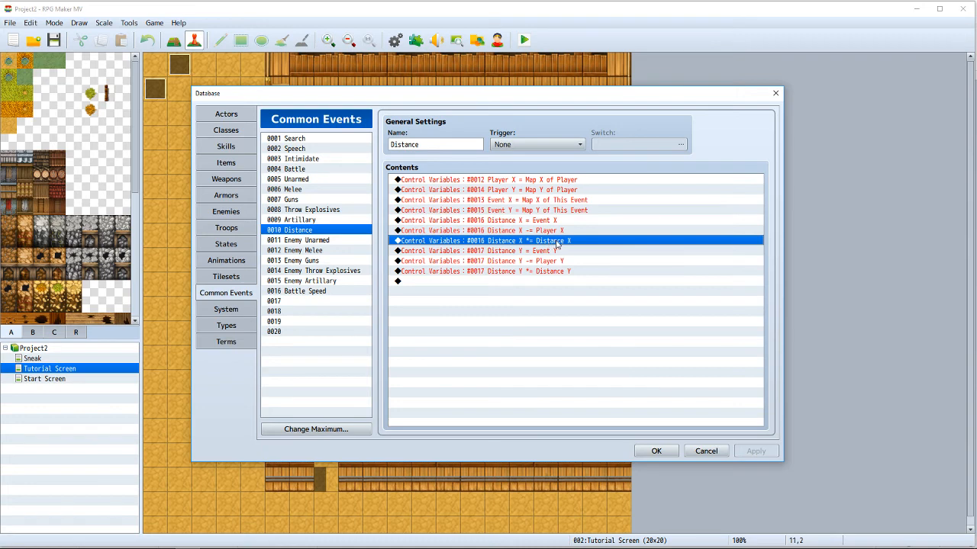
{"action": "left_click", "coordinate": [501, 253]}
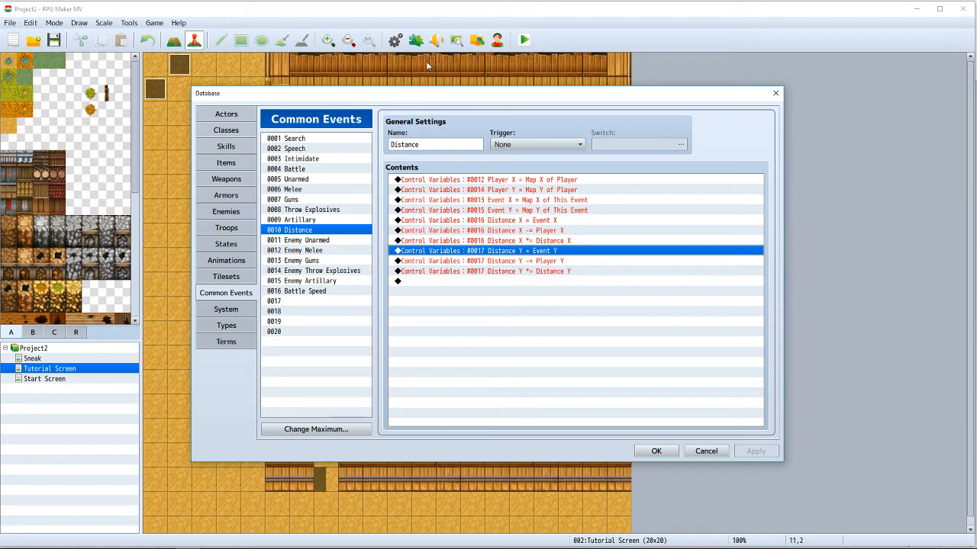
{"action": "left_click", "coordinate": [675, 455]}
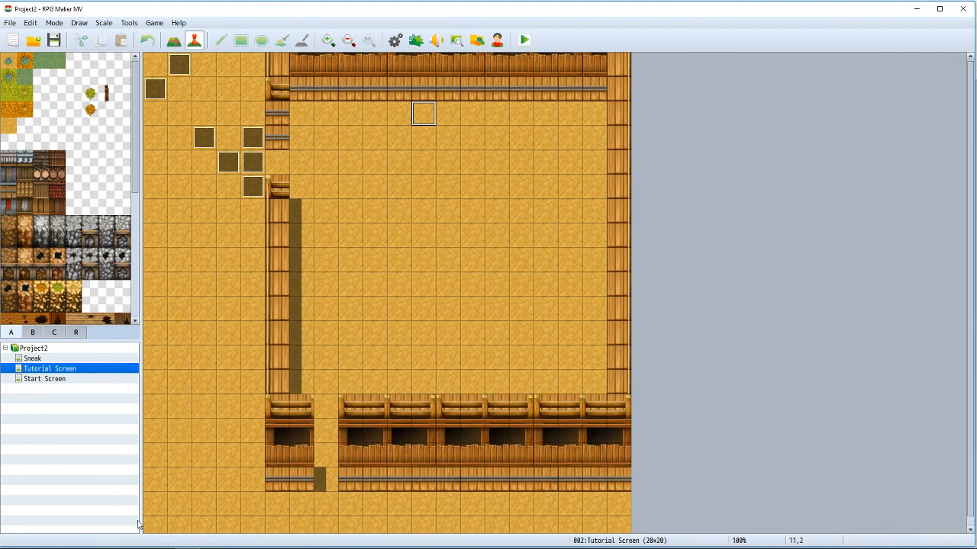
Step: Check the tile coordinates on the Tutorial Screen map near its lower-left corner and at its upper-left corner
{"action": "left_click", "coordinate": [163, 518]}
{"action": "left_click", "coordinate": [182, 525]}
{"action": "left_click", "coordinate": [160, 508]}
{"action": "left_click", "coordinate": [161, 64]}
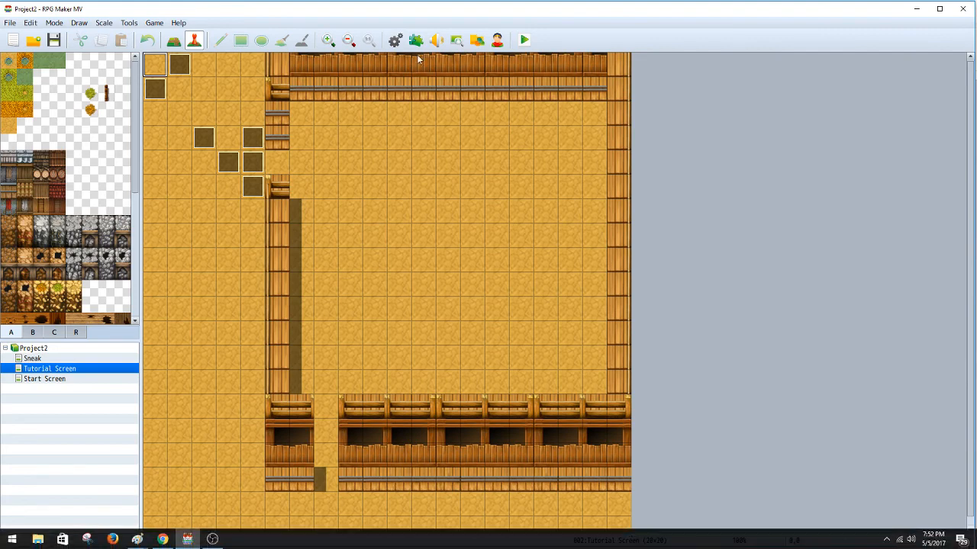
Step: Switch to Paint and examine the distance calculation between the two points in coordinate.png
{"action": "mouse_move", "coordinate": [188, 539]}
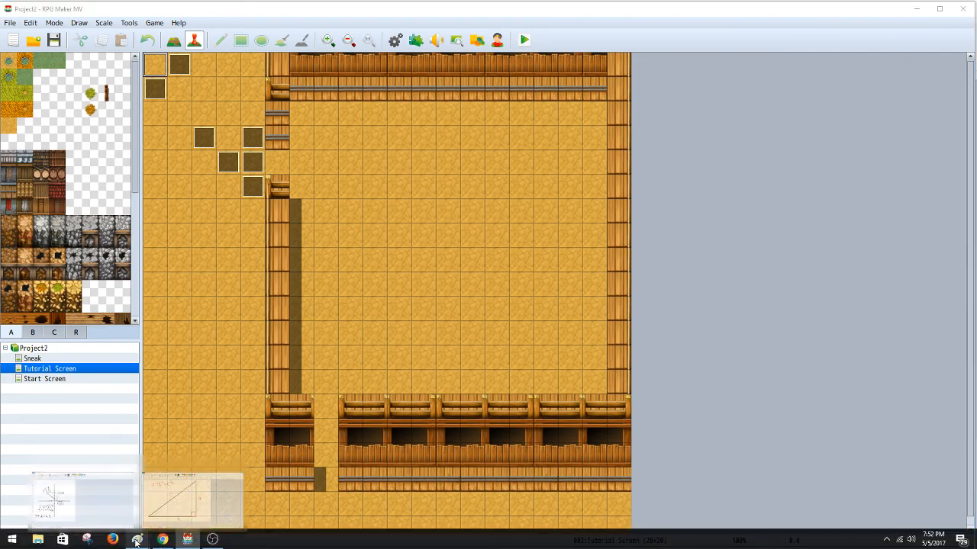
{"action": "left_click", "coordinate": [114, 517]}
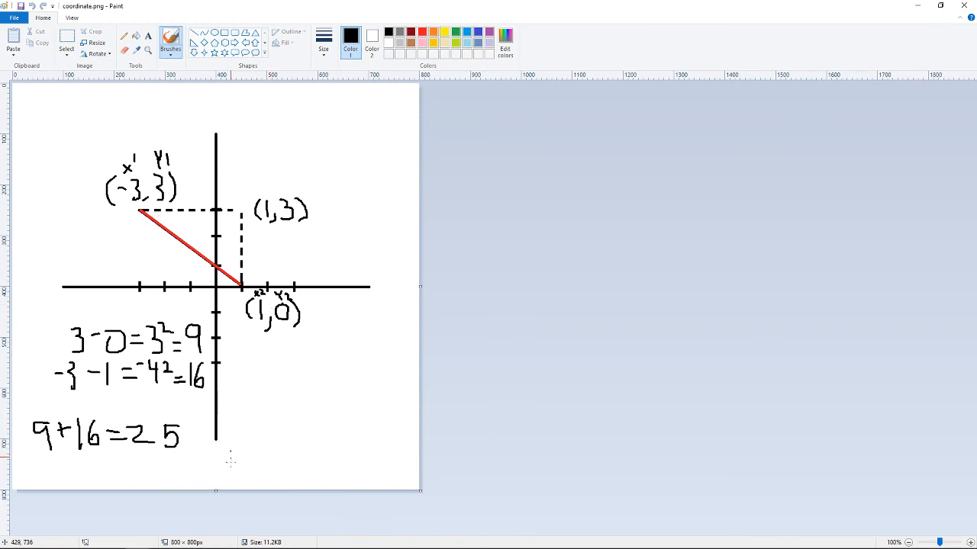
{"action": "mouse_move", "coordinate": [188, 544]}
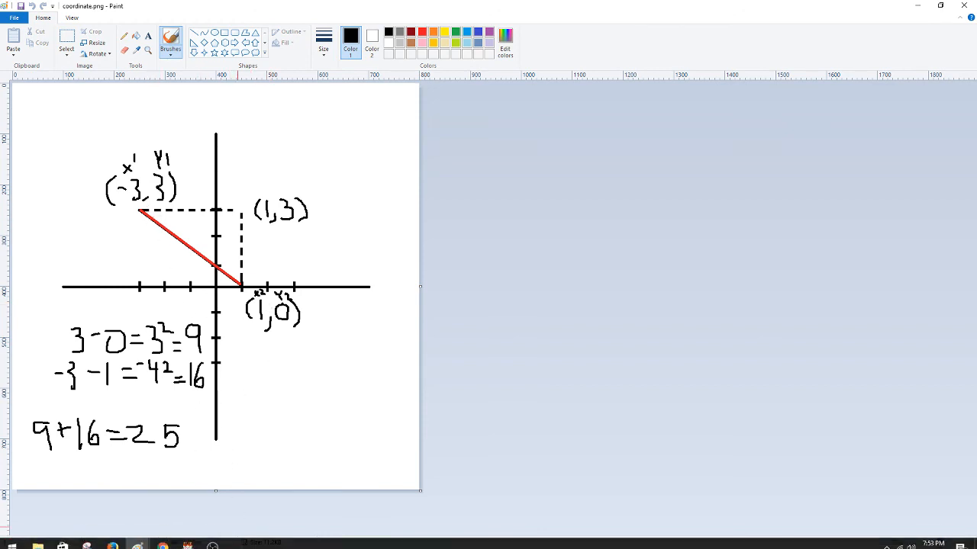
Step: Switch back to RPG Maker MV and compare tile positions inside the walled room, ending on tile 9,7
{"action": "left_click", "coordinate": [187, 539]}
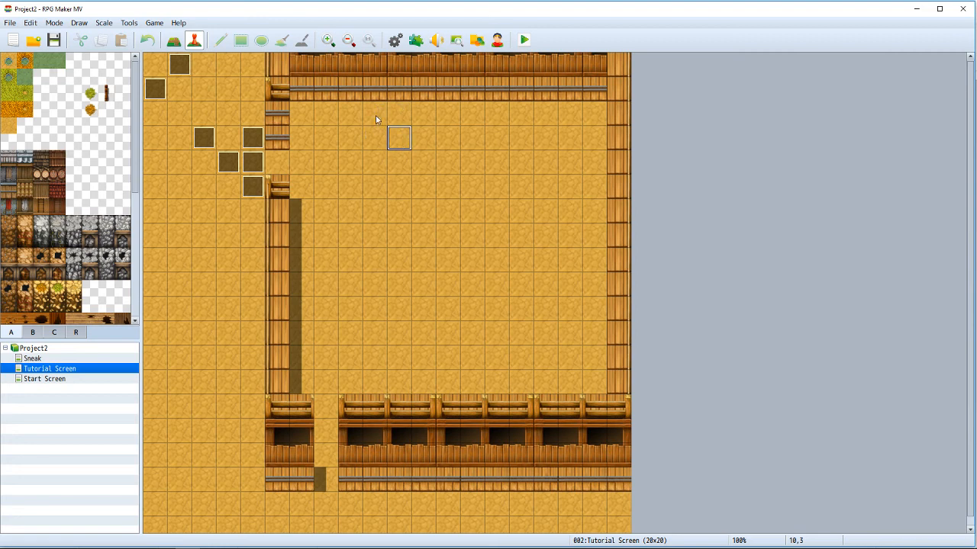
{"action": "left_click", "coordinate": [376, 141]}
{"action": "left_click", "coordinate": [379, 162]}
{"action": "left_click", "coordinate": [423, 158]}
{"action": "left_click", "coordinate": [368, 119]}
{"action": "left_click", "coordinate": [401, 183]}
{"action": "left_click", "coordinate": [374, 117]}
{"action": "left_click_drag", "start_coordinate": [371, 135], "coordinate": [374, 186]}
{"action": "left_click_drag", "start_coordinate": [376, 220], "coordinate": [377, 238]}
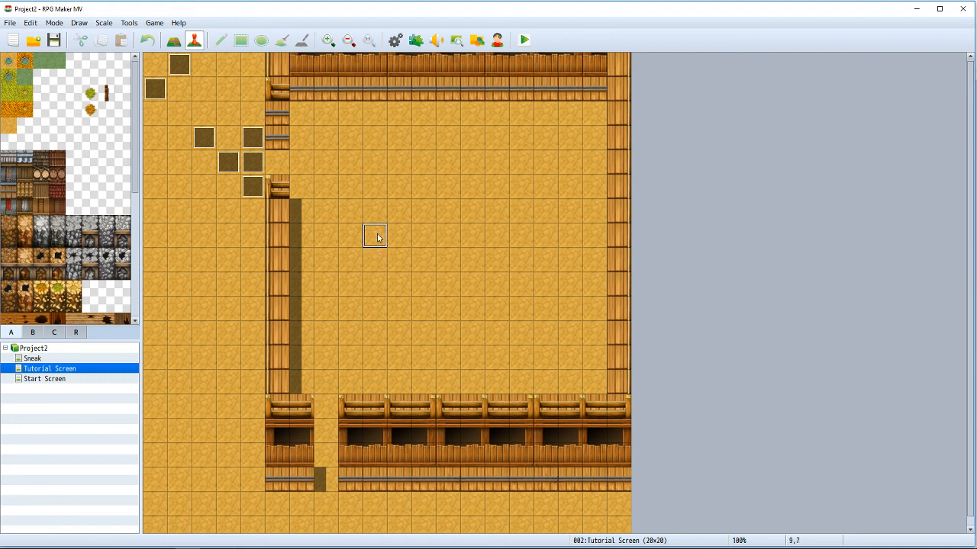